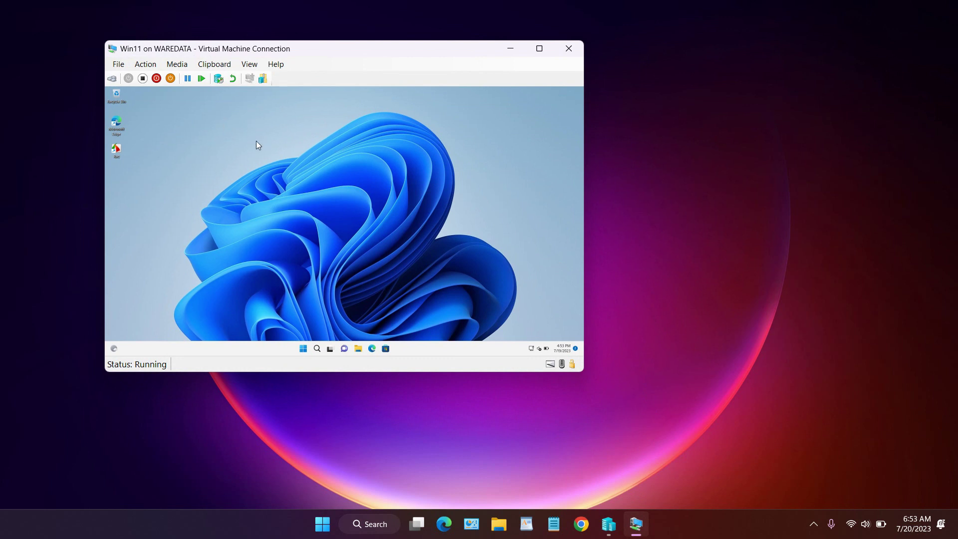
# Toggle the VM window between maximized and restored, then switch it to View > Full Screen Mode
pyautogui.click(539, 49)
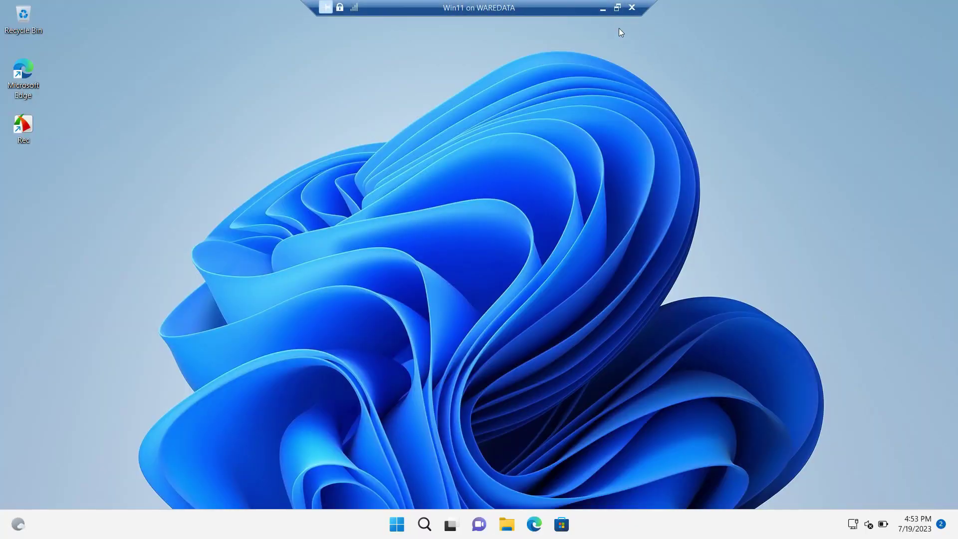
pyautogui.click(617, 8)
pyautogui.click(540, 48)
pyautogui.click(617, 8)
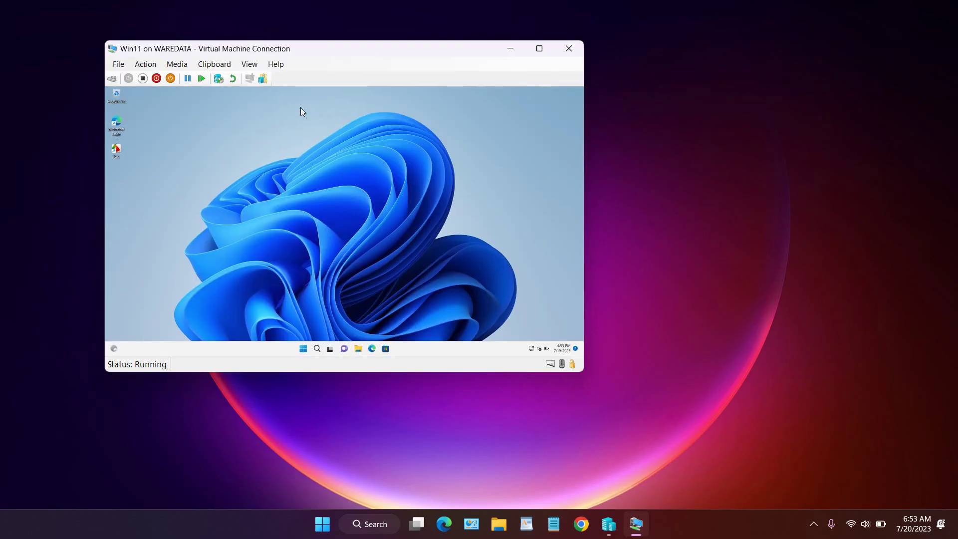
pyautogui.click(251, 65)
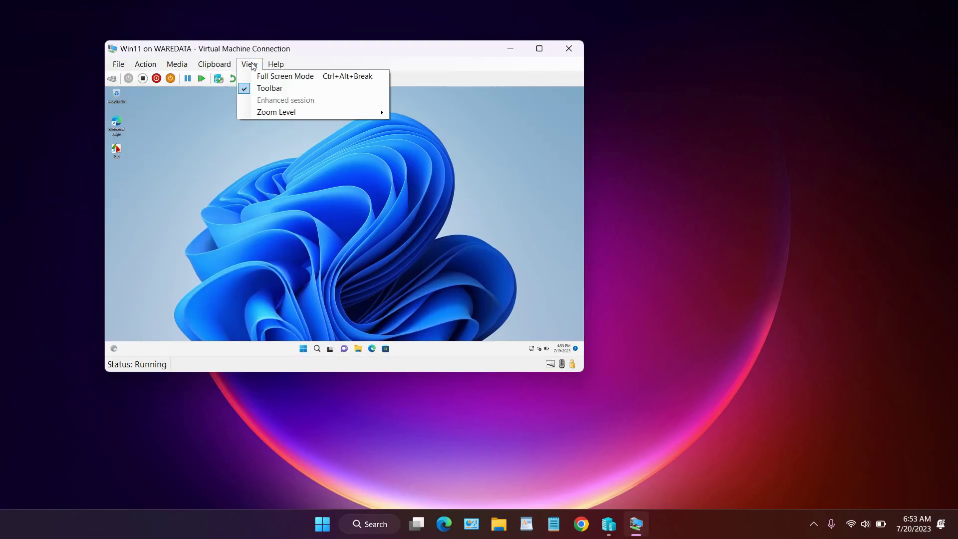
pyautogui.click(283, 77)
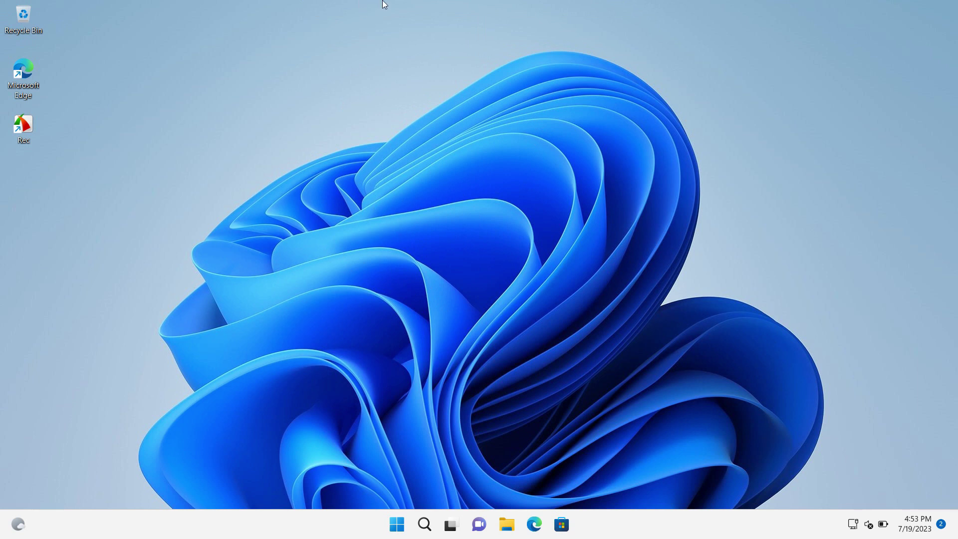
# Pin the connection bar, toggle full screen off and on and off again, then minimize the VM window
pyautogui.moveTo(356, 9)
pyautogui.click(326, 8)
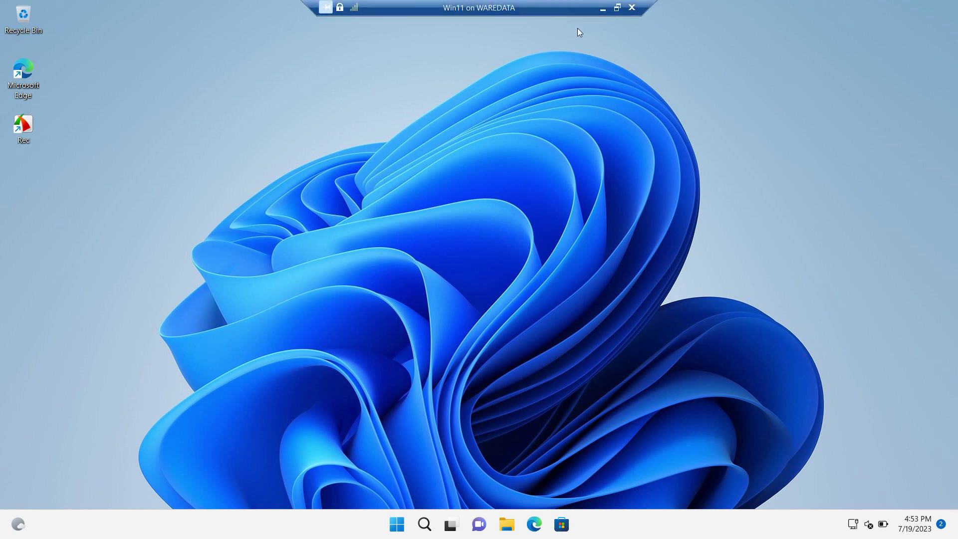
pyautogui.click(618, 7)
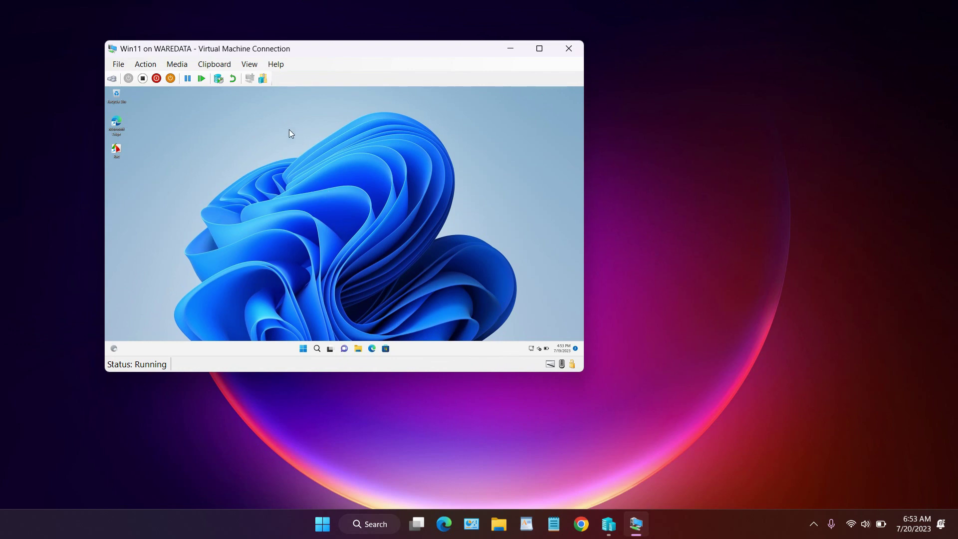
pyautogui.click(539, 48)
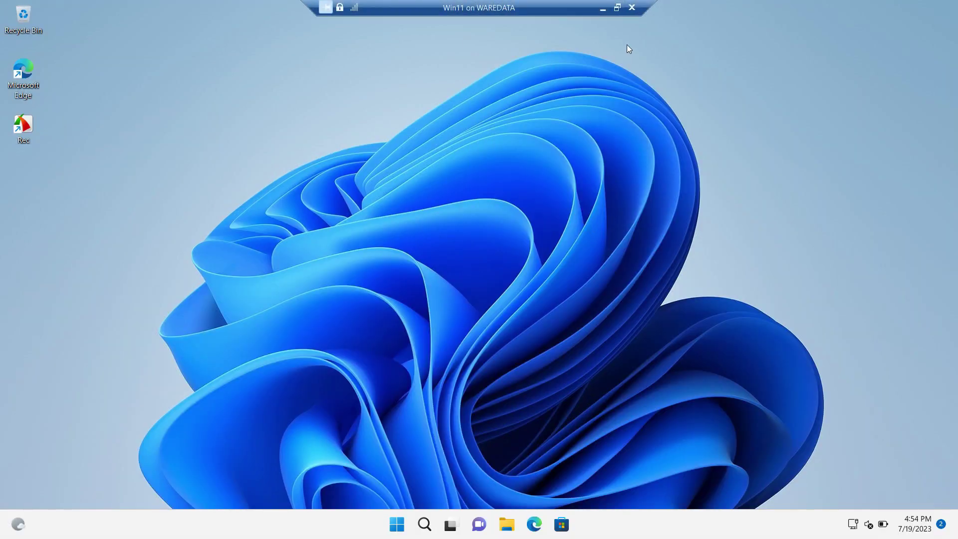
pyautogui.click(617, 8)
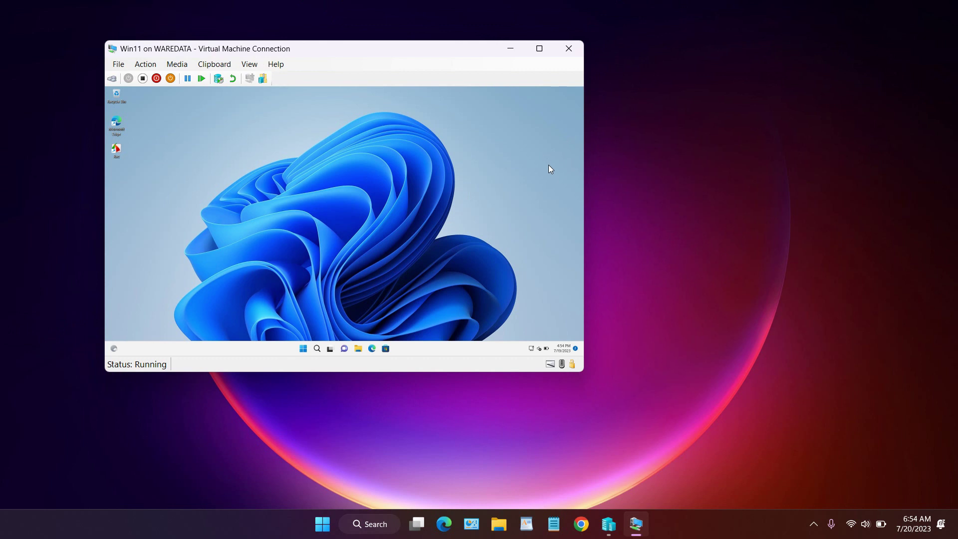
pyautogui.click(685, 173)
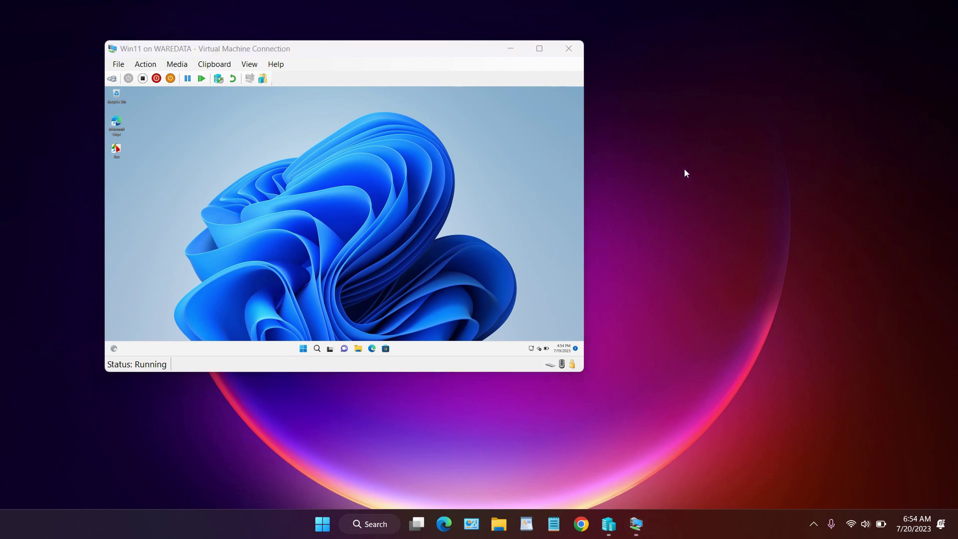
pyautogui.click(510, 49)
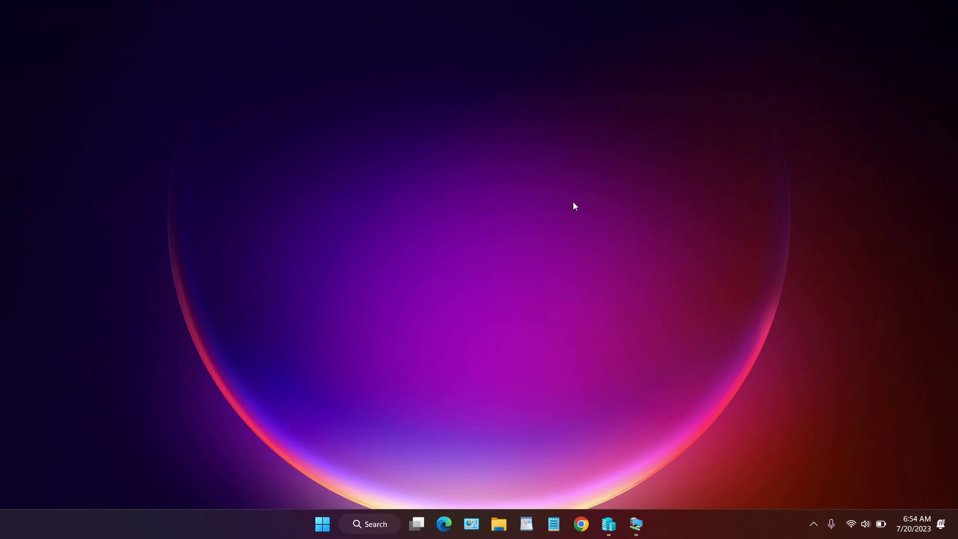
# Confirm the host's 1920 × 1080 resolution in Display settings, close Settings, and bring back the VM window
pyautogui.rightClick(478, 174)
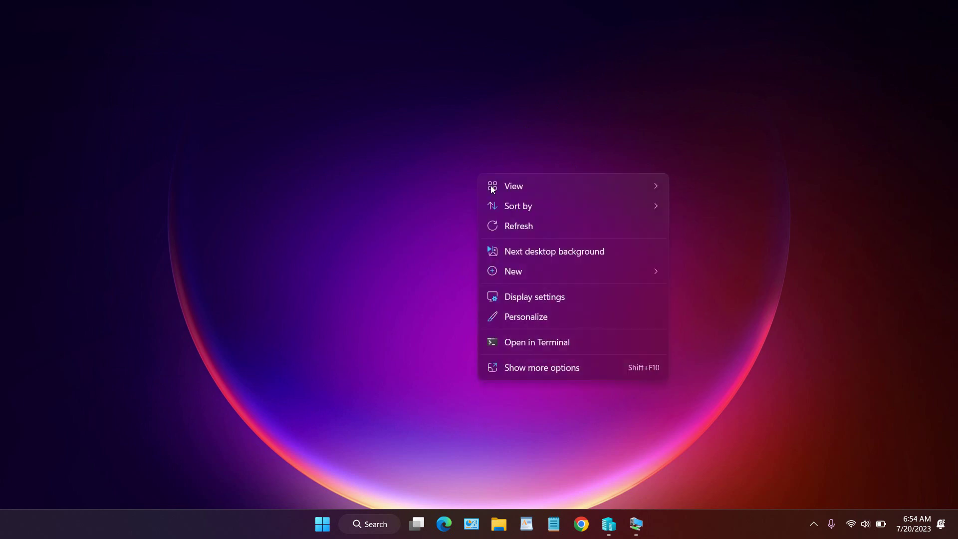
pyautogui.click(553, 295)
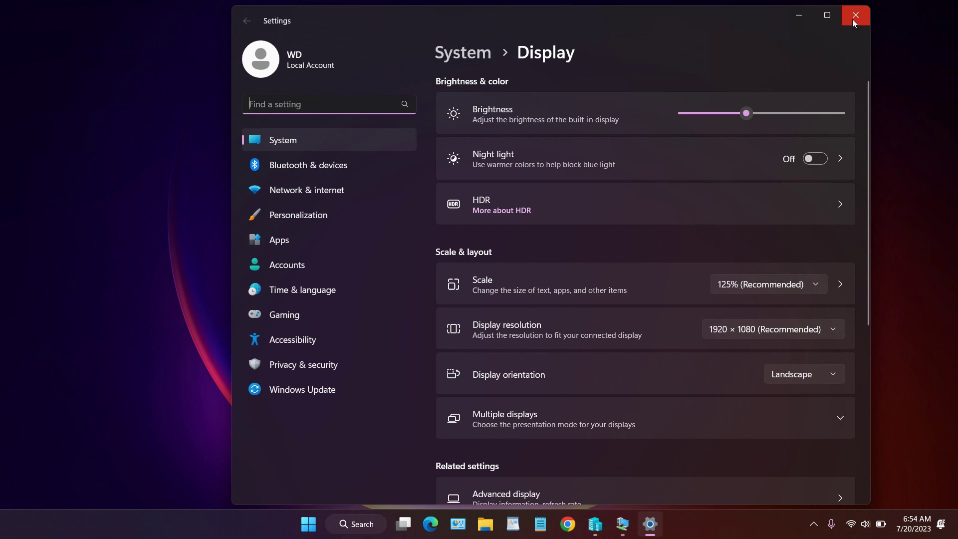
pyautogui.click(853, 18)
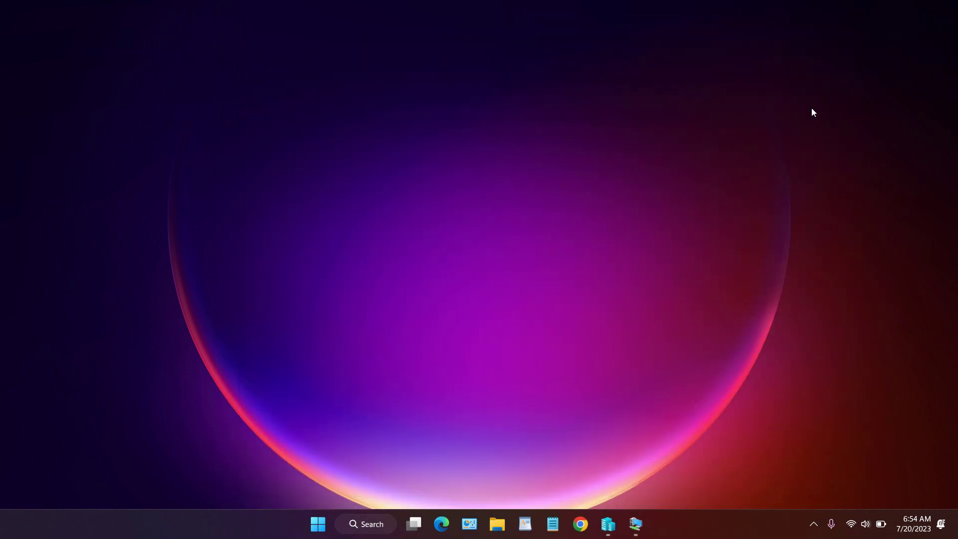
pyautogui.click(635, 524)
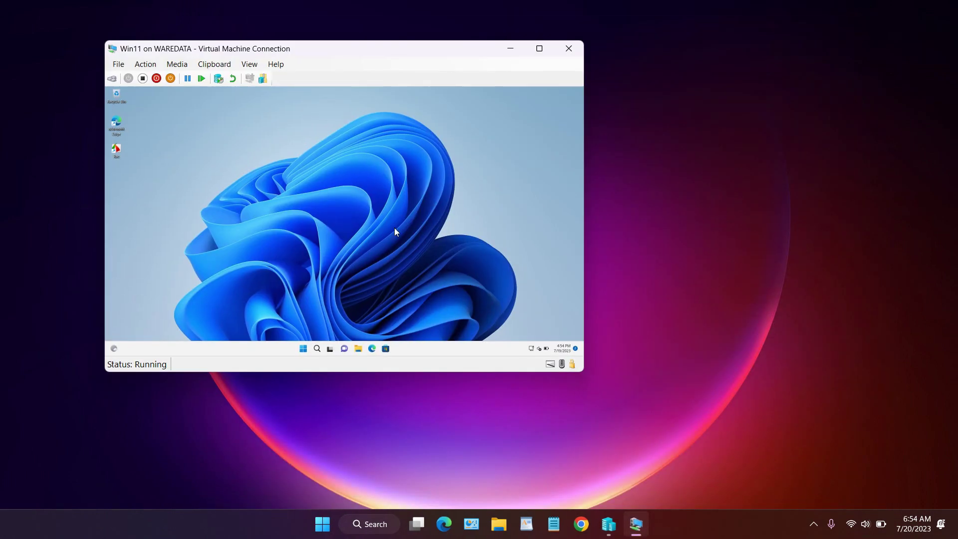
# Confirm the guest's 1920 × 1080 resolution in its Display settings, close Settings, and restore the VM window
pyautogui.rightClick(326, 179)
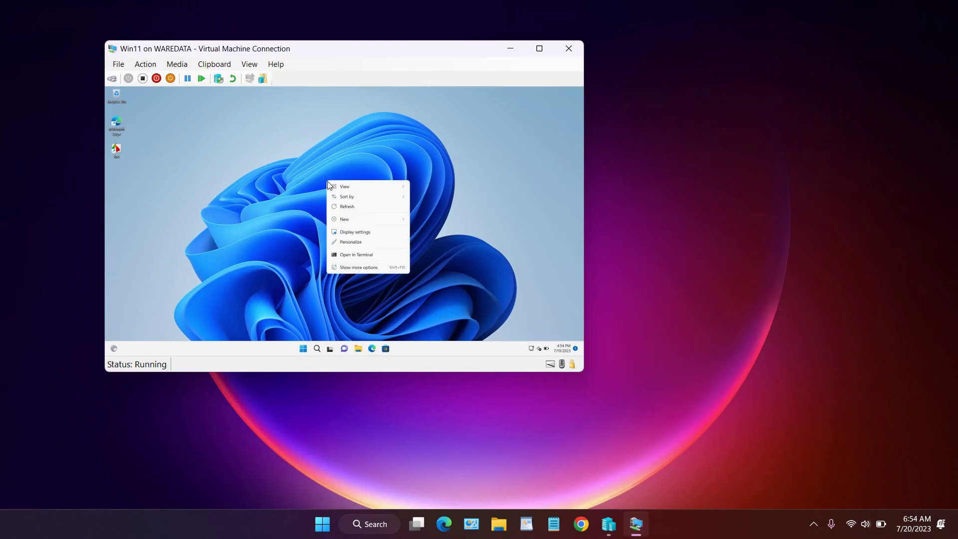
pyautogui.click(373, 232)
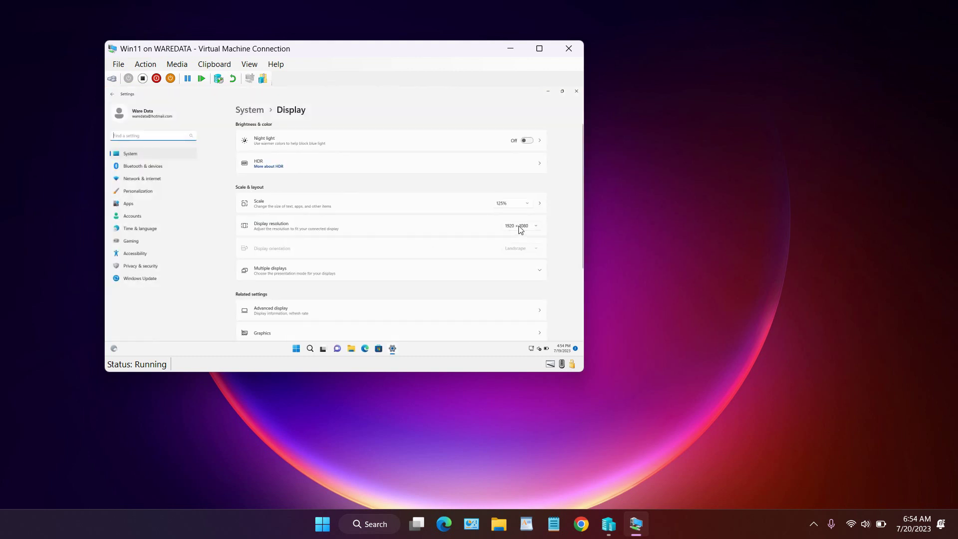
pyautogui.click(540, 49)
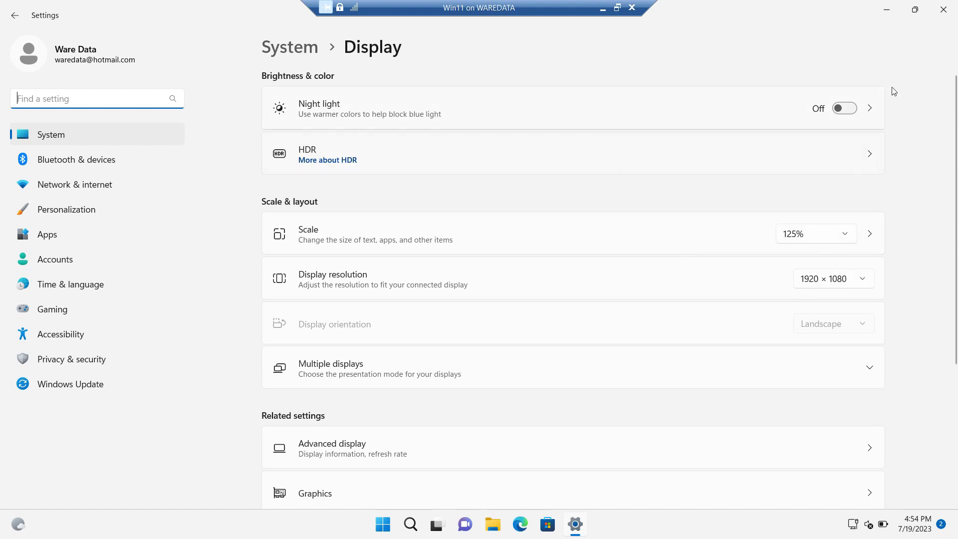
pyautogui.click(942, 19)
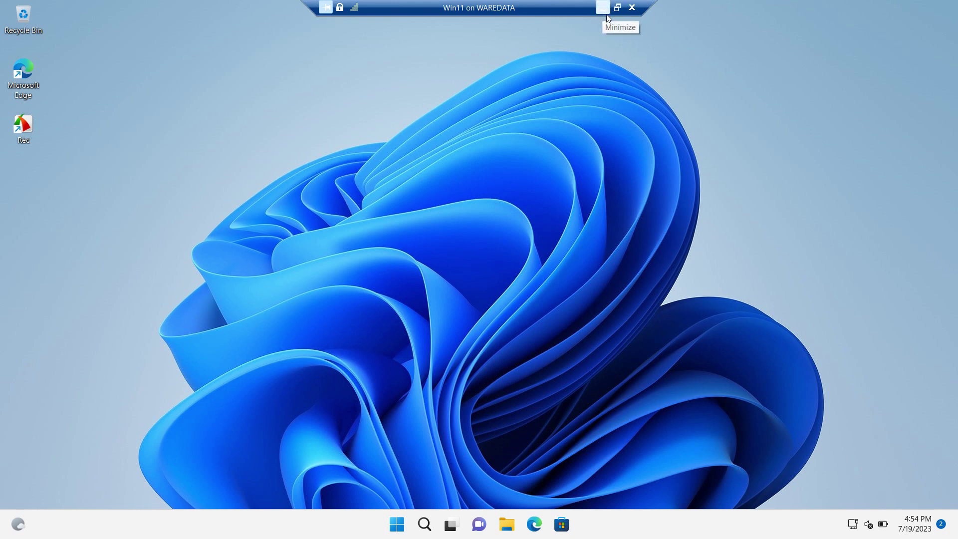
pyautogui.click(618, 8)
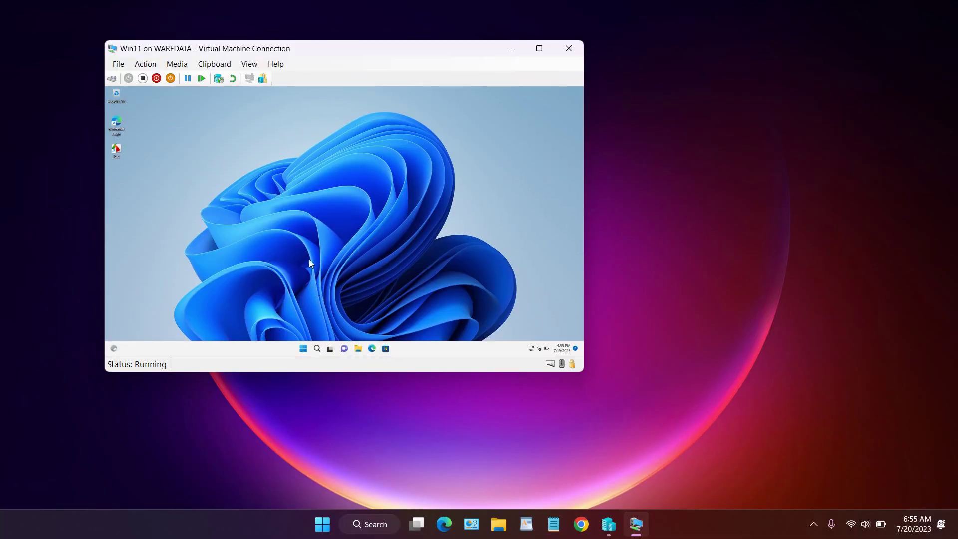
# Shut down Win11 from its Start menu, close the connection window, and return to Hyper-V Manager
pyautogui.press('super')
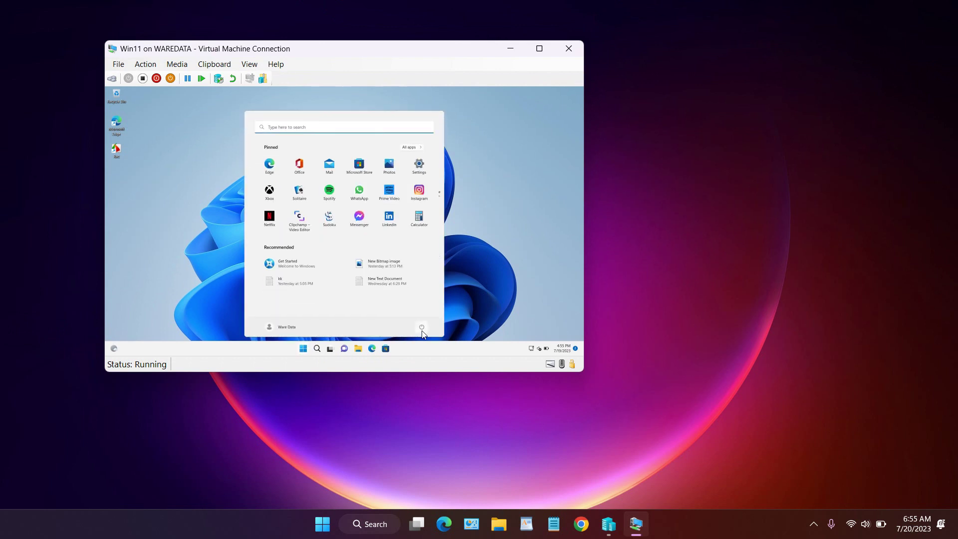
pyautogui.click(422, 328)
pyautogui.click(427, 306)
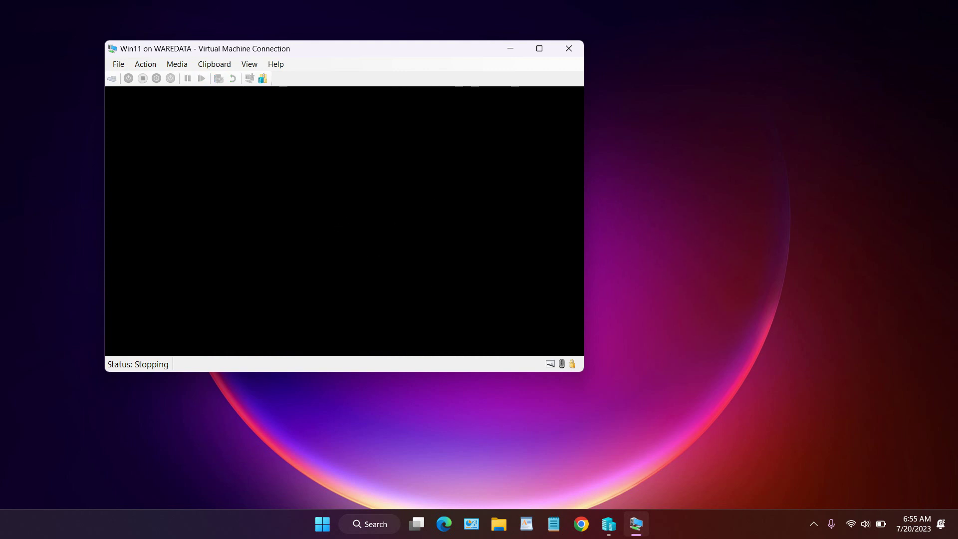
pyautogui.click(489, 48)
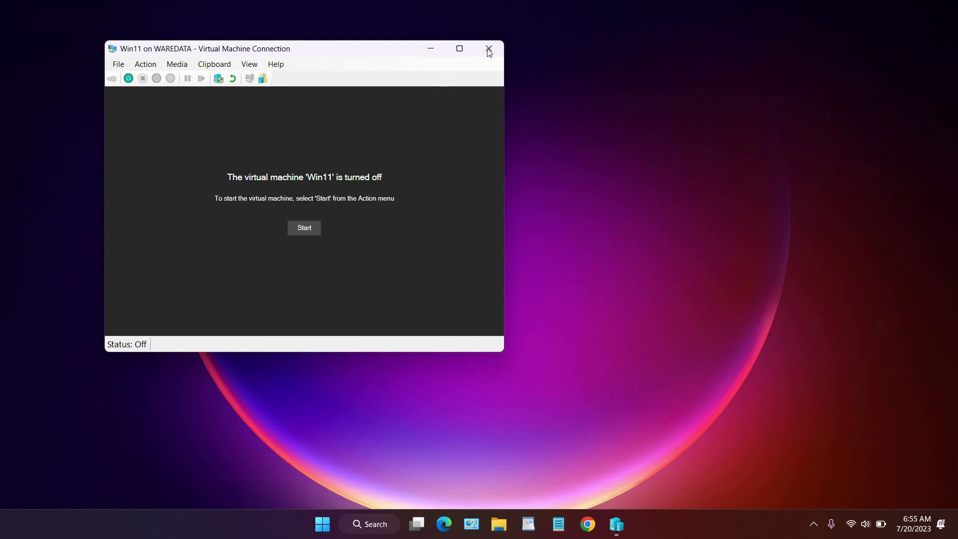
pyautogui.click(623, 524)
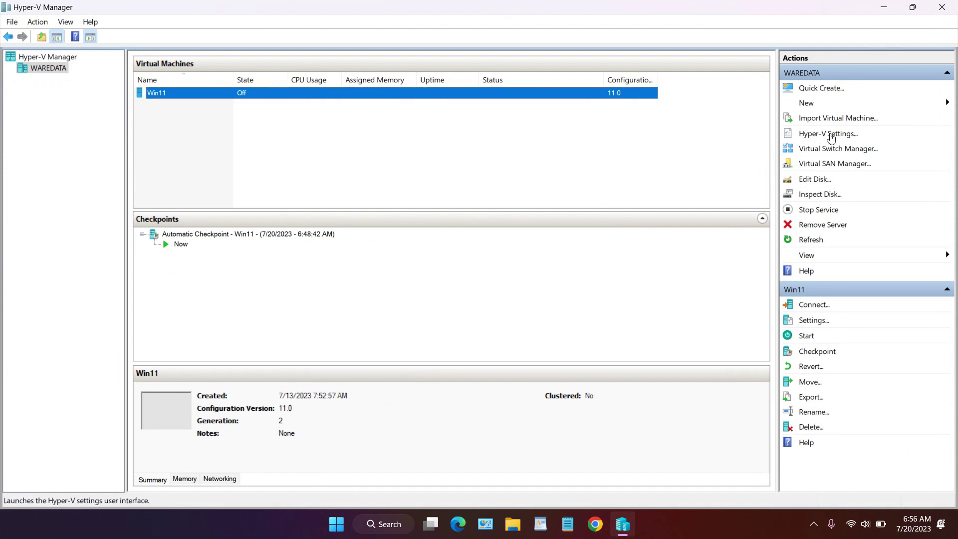
pyautogui.click(830, 134)
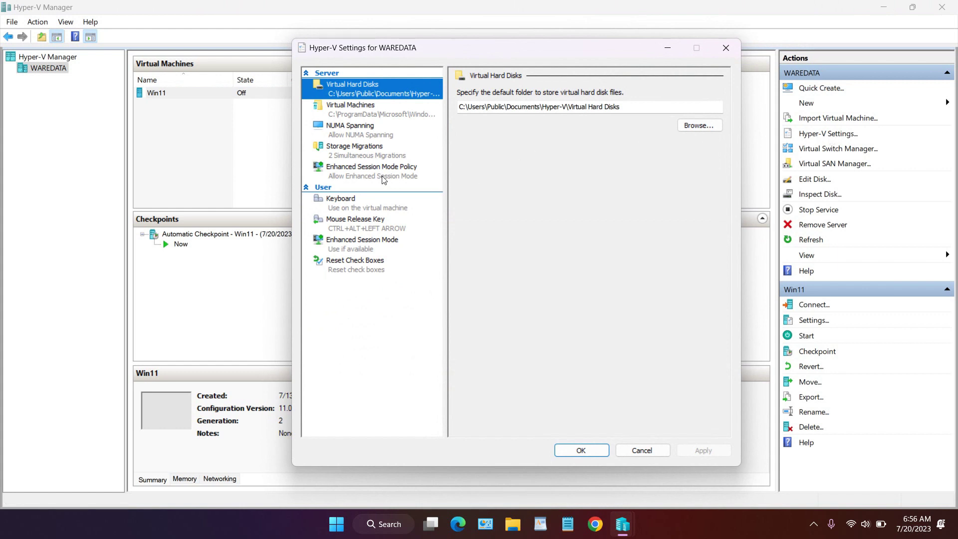
pyautogui.click(384, 181)
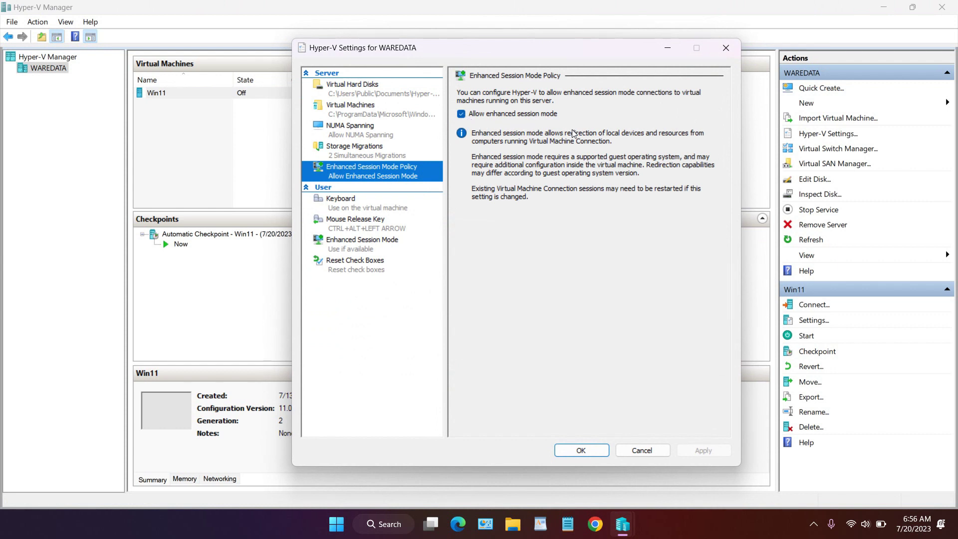
pyautogui.click(371, 243)
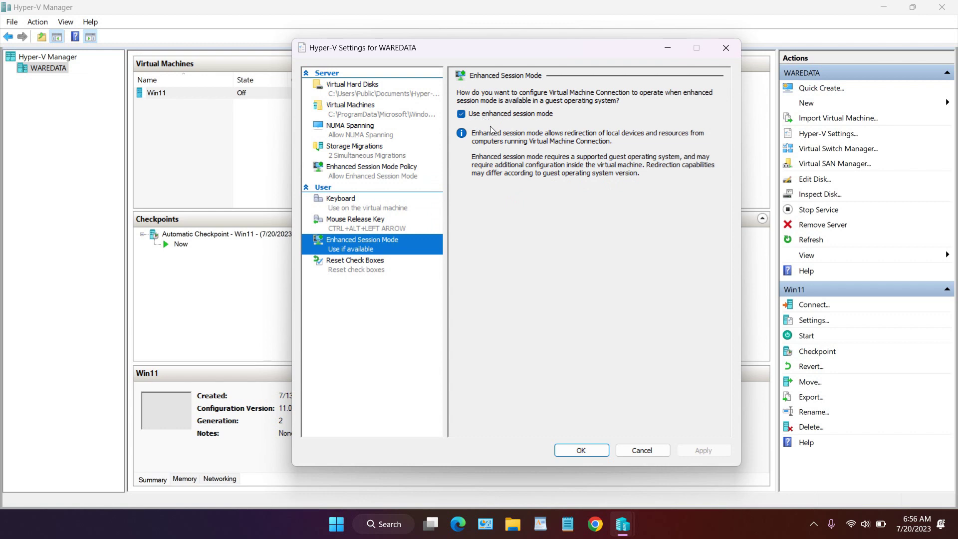
pyautogui.click(589, 451)
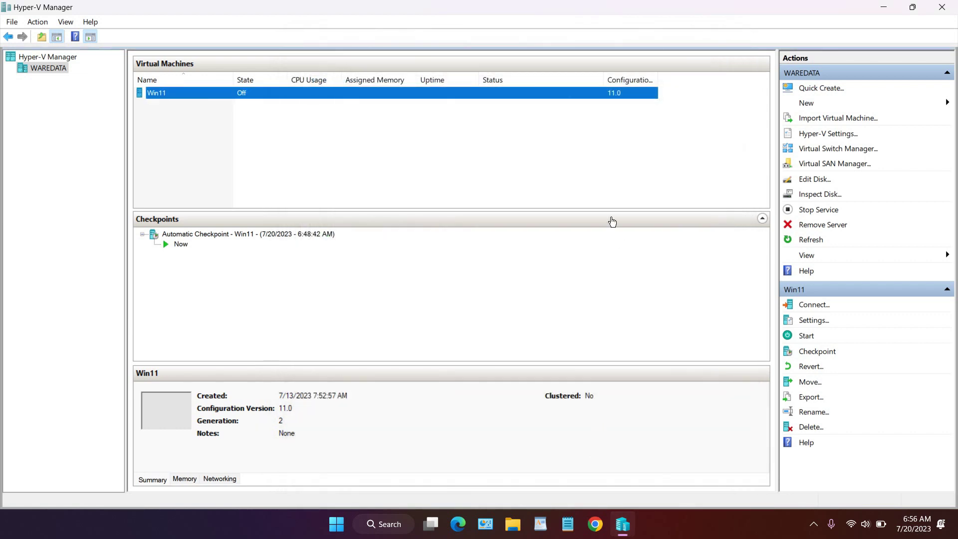
# Connect to Win11 and start it, continuing past the automatic checkpoint prompt
pyautogui.rightClick(227, 95)
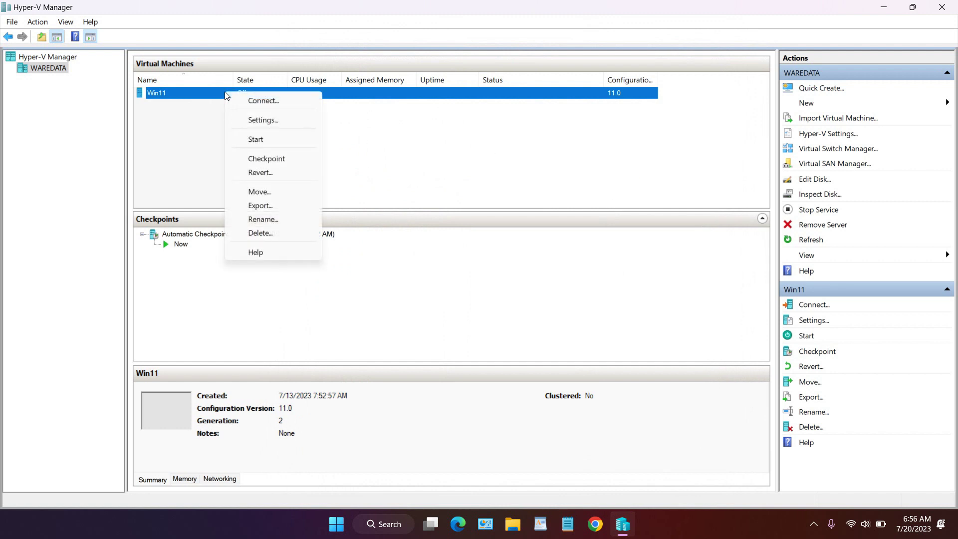
pyautogui.click(238, 101)
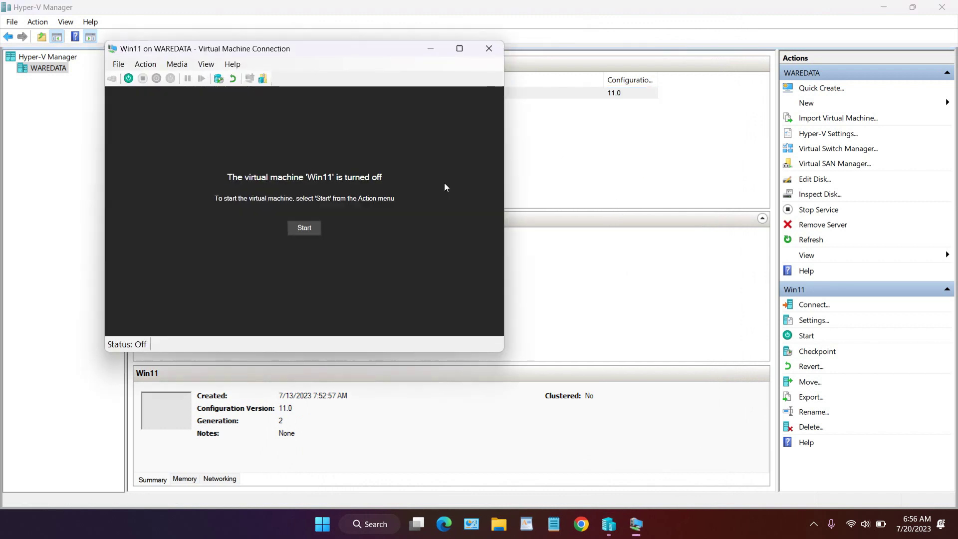
pyautogui.click(302, 227)
pyautogui.click(323, 235)
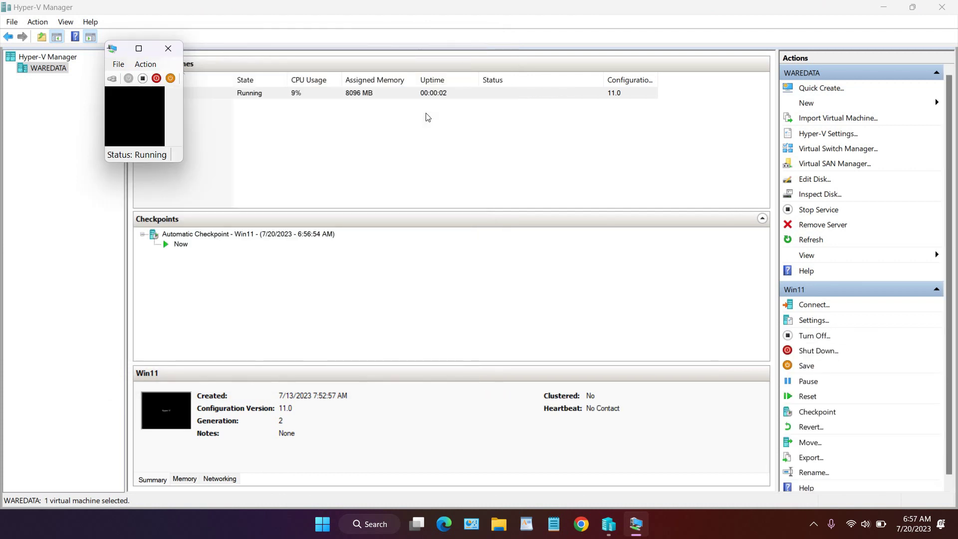
# Make the Win11 connection window fill the screen in full-screen mode
pyautogui.click(316, 49)
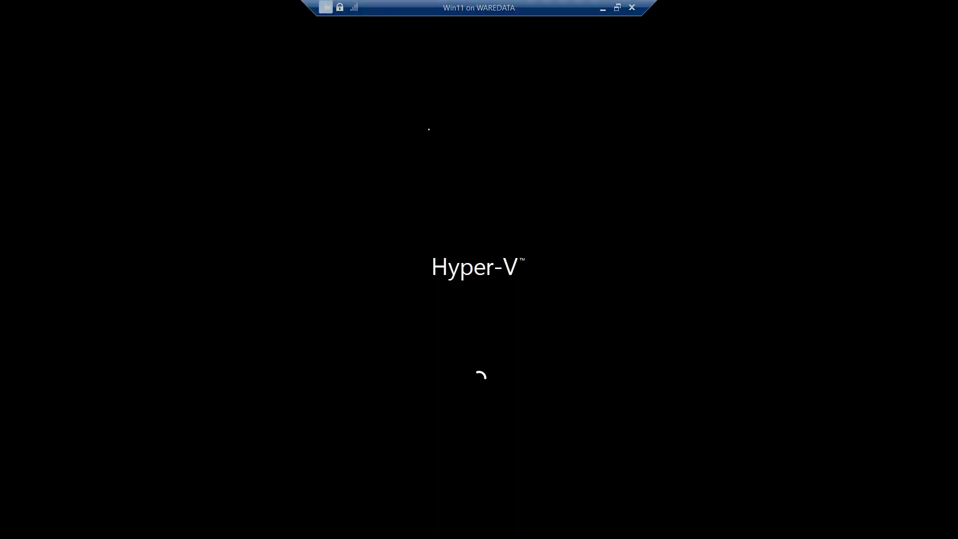
pyautogui.click(617, 7)
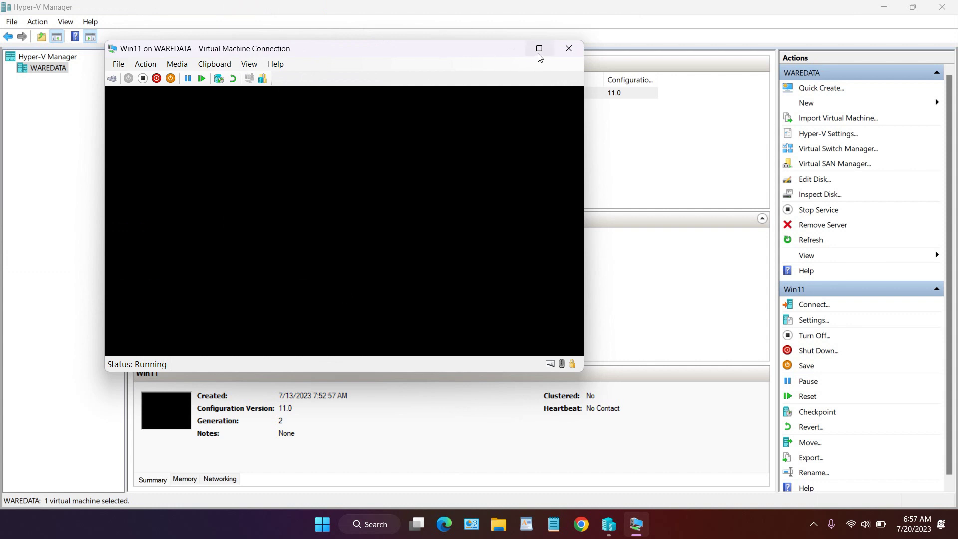
pyautogui.click(539, 48)
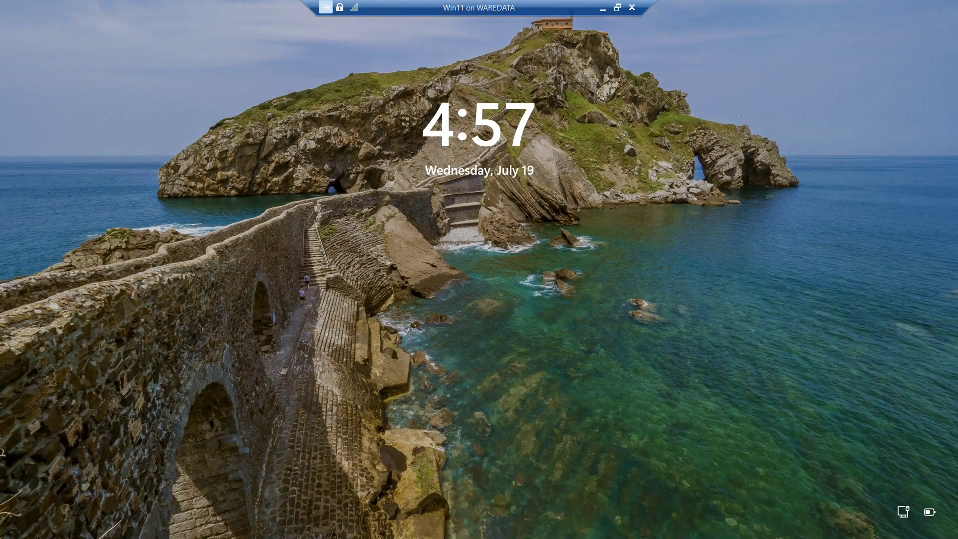
# Sign in to Win11 with the account PIN and let the connection bar auto-hide
pyautogui.click(472, 221)
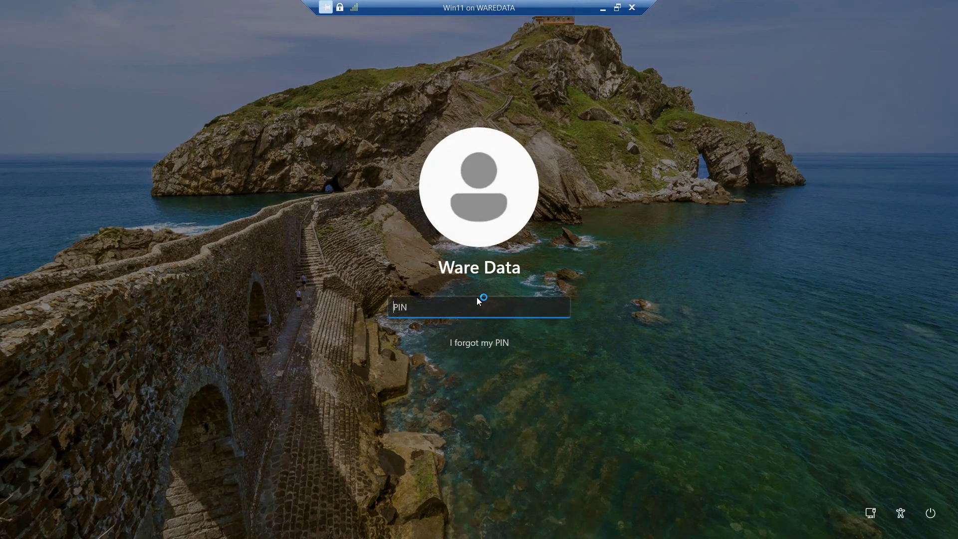
pyautogui.write('1234')
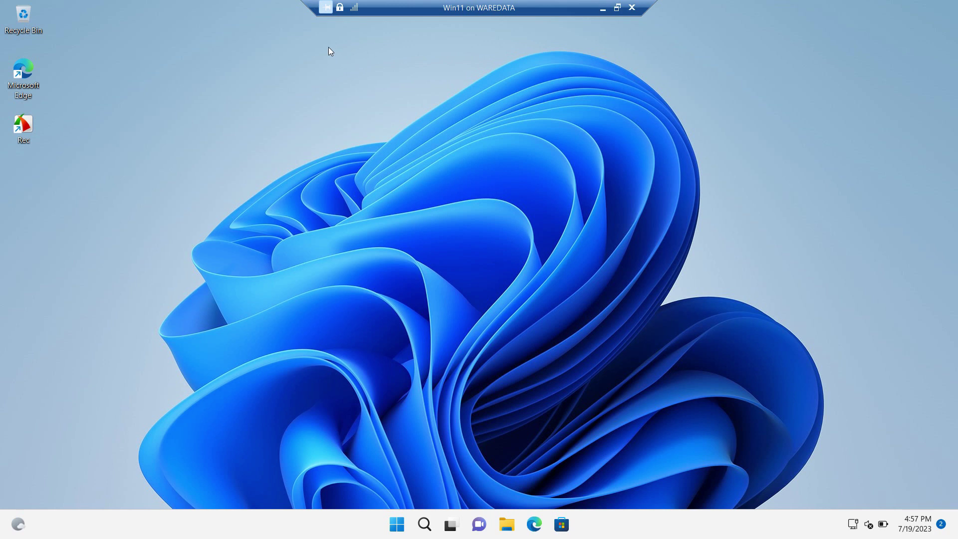
pyautogui.click(327, 10)
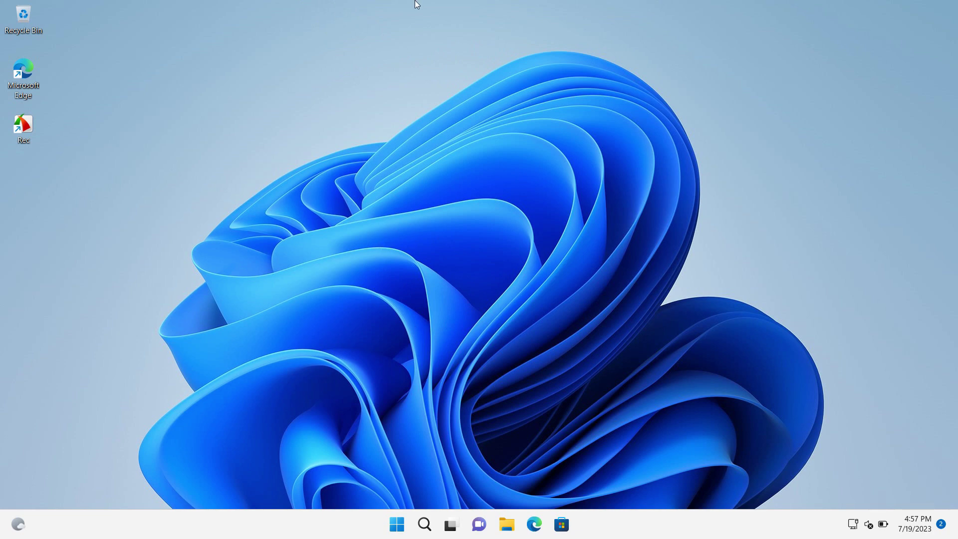
# Exit full screen, close the VM connection window, and minimize Hyper-V Manager
pyautogui.moveTo(417, 2)
pyautogui.click(621, 8)
pyautogui.click(568, 48)
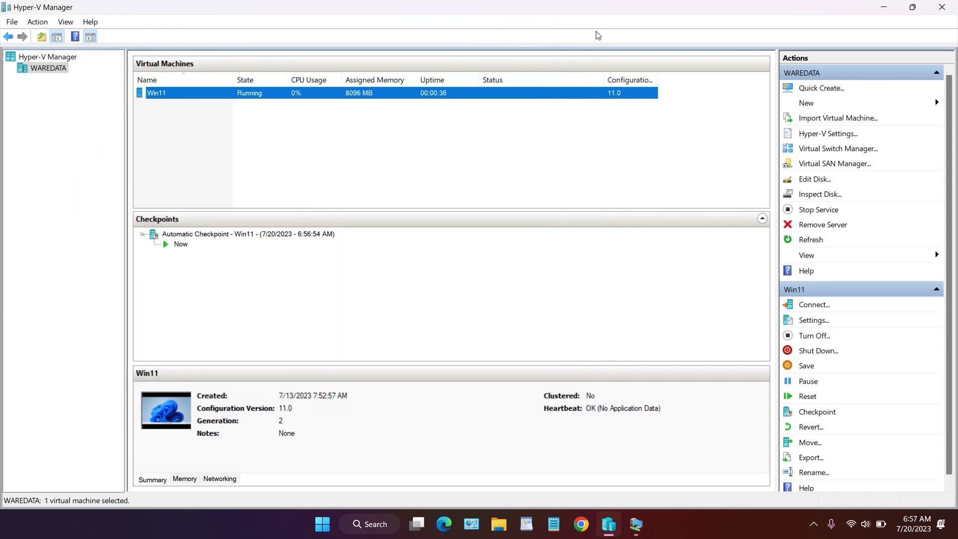
pyautogui.click(883, 7)
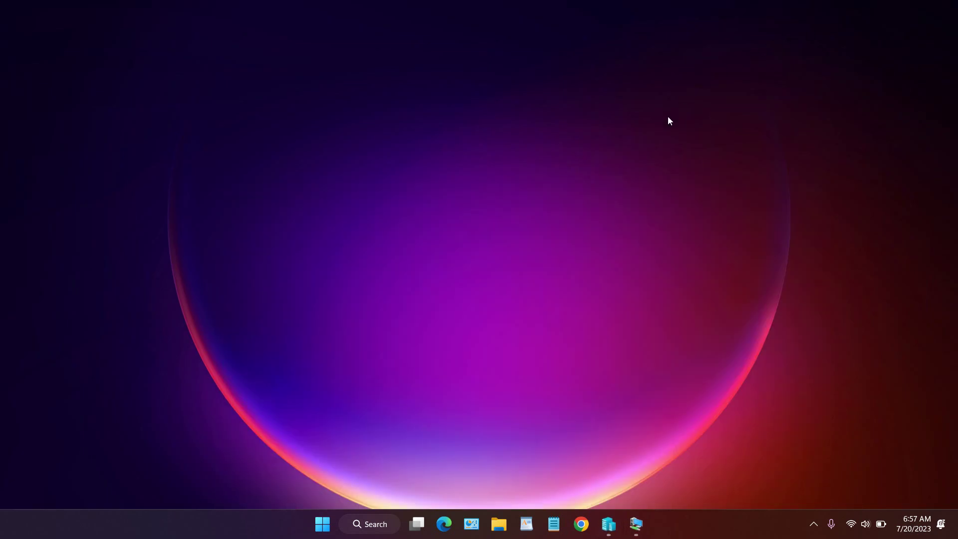